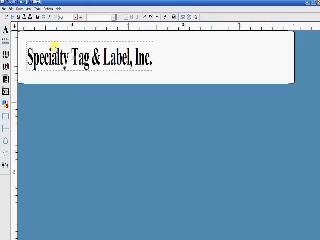
- Open the tag's Label Setup and inspect its Width, Height, Gap and spacing values
left_click(7, 9)
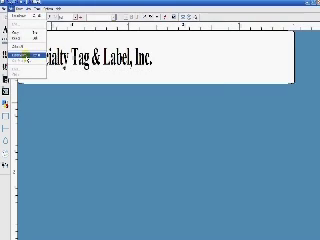
left_click(20, 54)
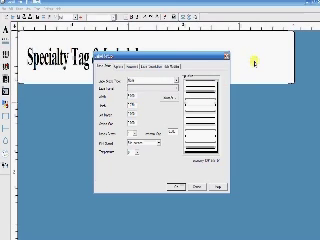
double_click(132, 104)
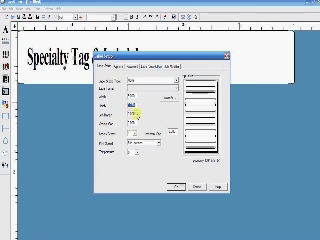
double_click(130, 114)
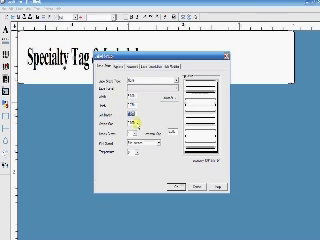
double_click(130, 123)
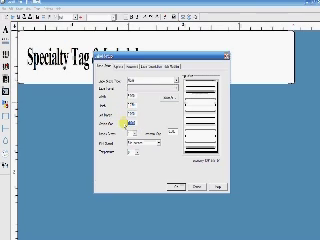
double_click(172, 131)
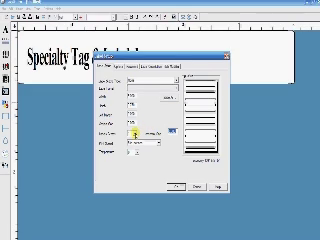
- Check the sensor type choices on the second Label Setup page
left_click(118, 66)
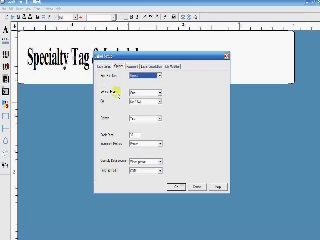
left_click(133, 93)
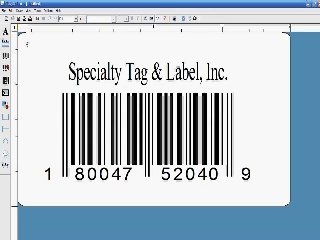
- Open the barcode label's Label Setup and move from Width to the field below
left_click(6, 10)
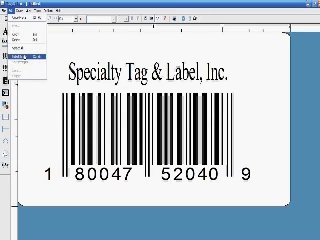
left_click(16, 56)
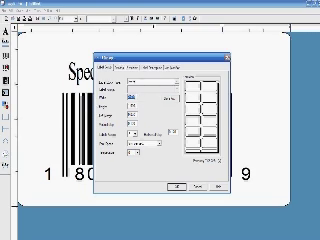
key("Tab")
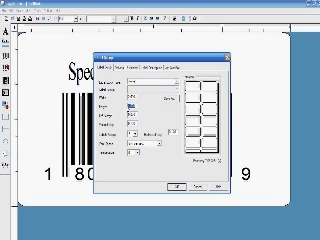
type("1")
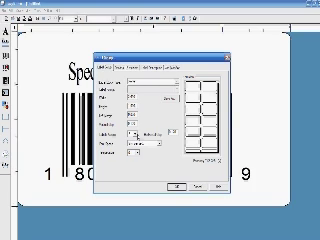
- Review the barcode label's sensor and print settings, then accept the setup
left_click(118, 67)
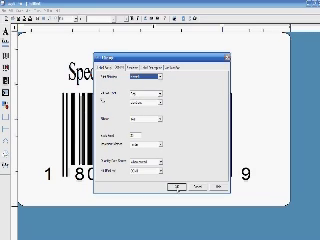
left_click(172, 186)
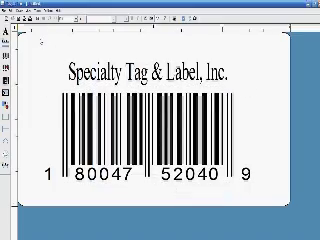